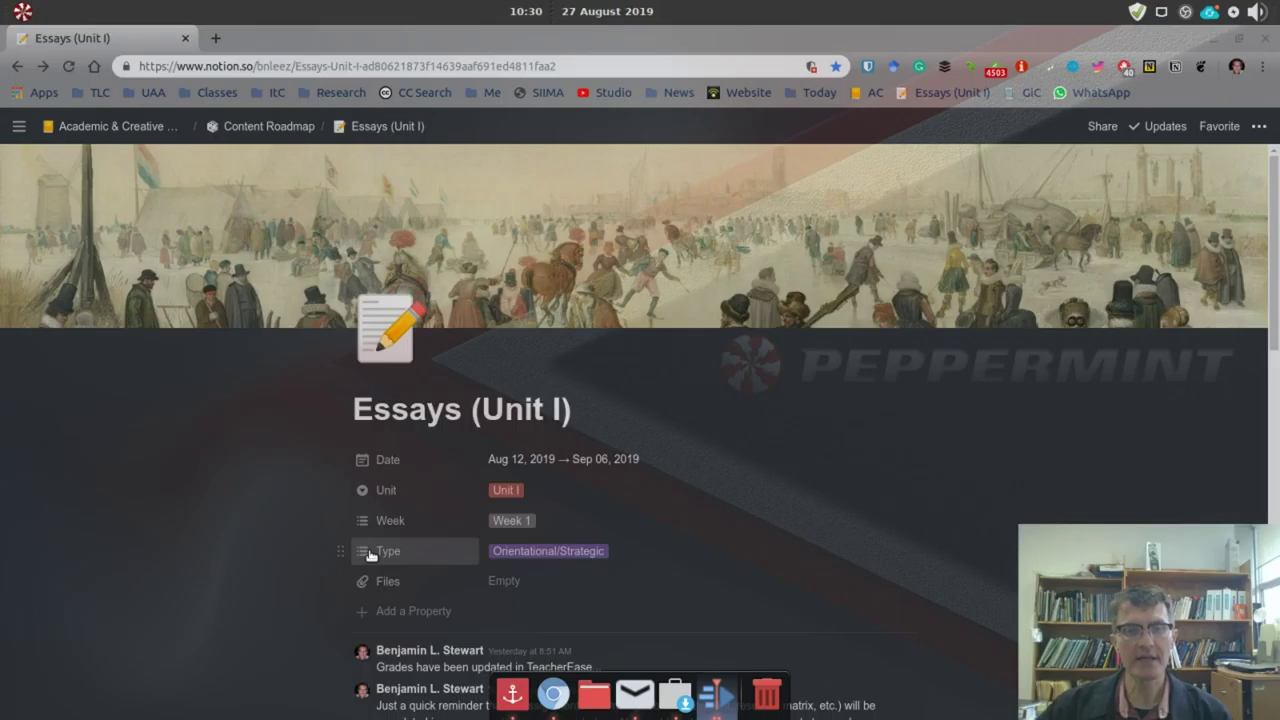
# - Add a plain text block below the learner names reading 'asdfasdfasdfasdfa'
pyautogui.scroll(-5, 554, 573)
pyautogui.scroll(-15, 554, 573)
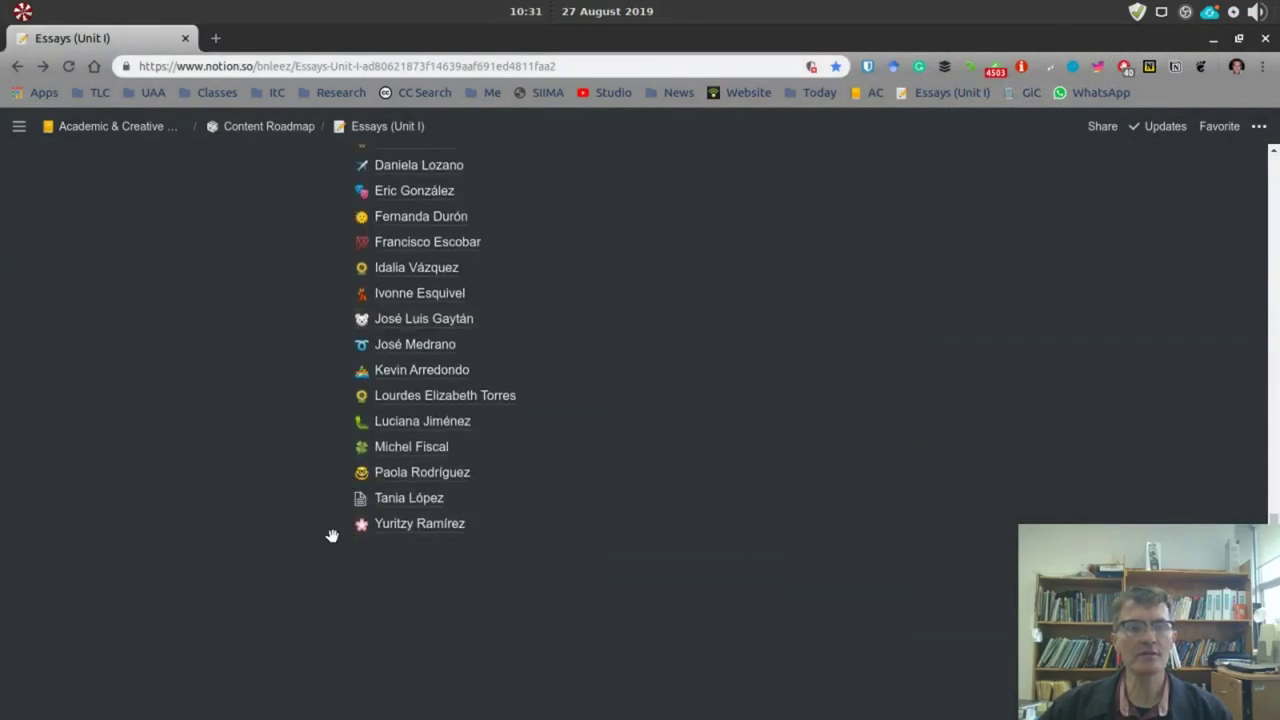
pyautogui.click(341, 536)
pyautogui.write('/')
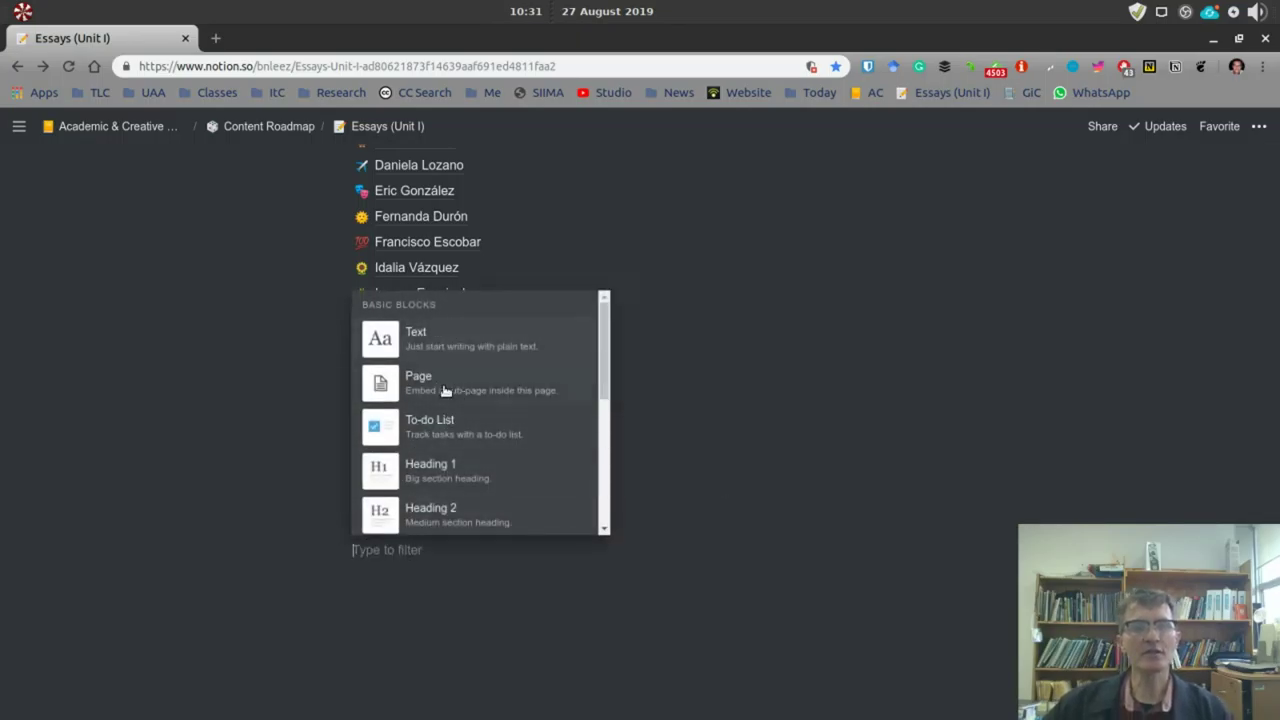
pyautogui.scroll(-2, 452, 420)
pyautogui.scroll(2, 452, 420)
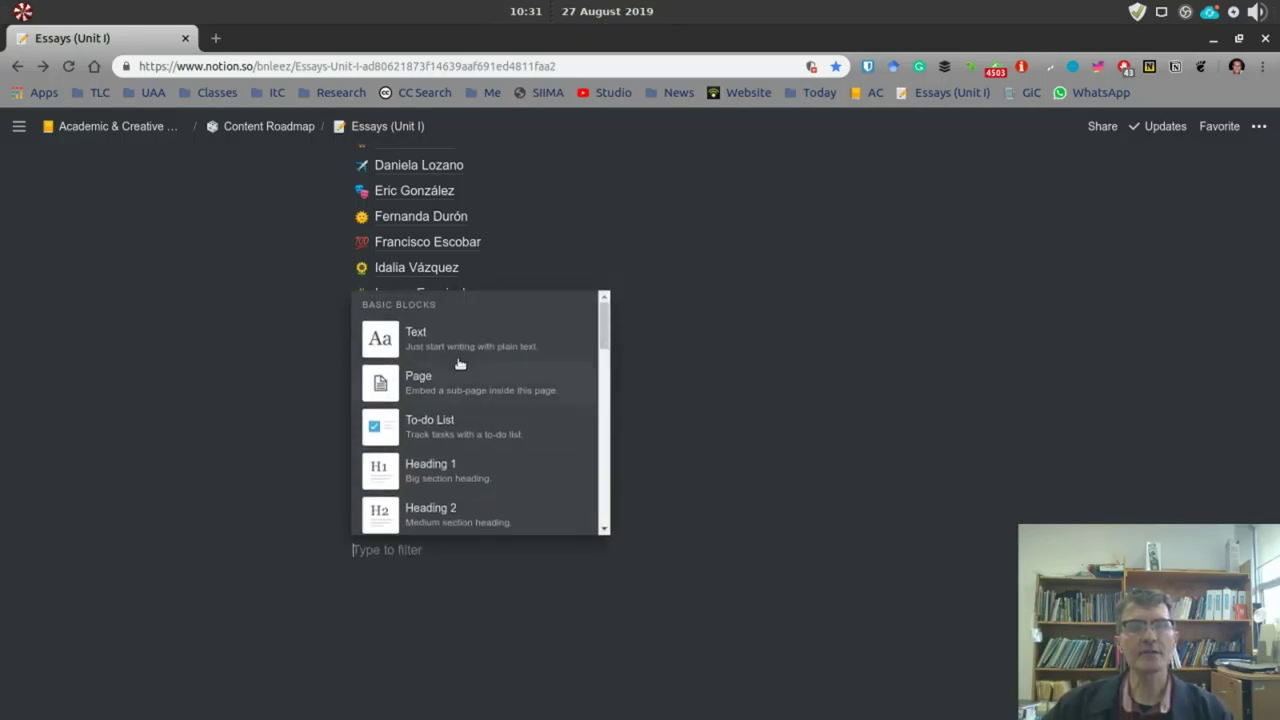
pyautogui.press('Escape')
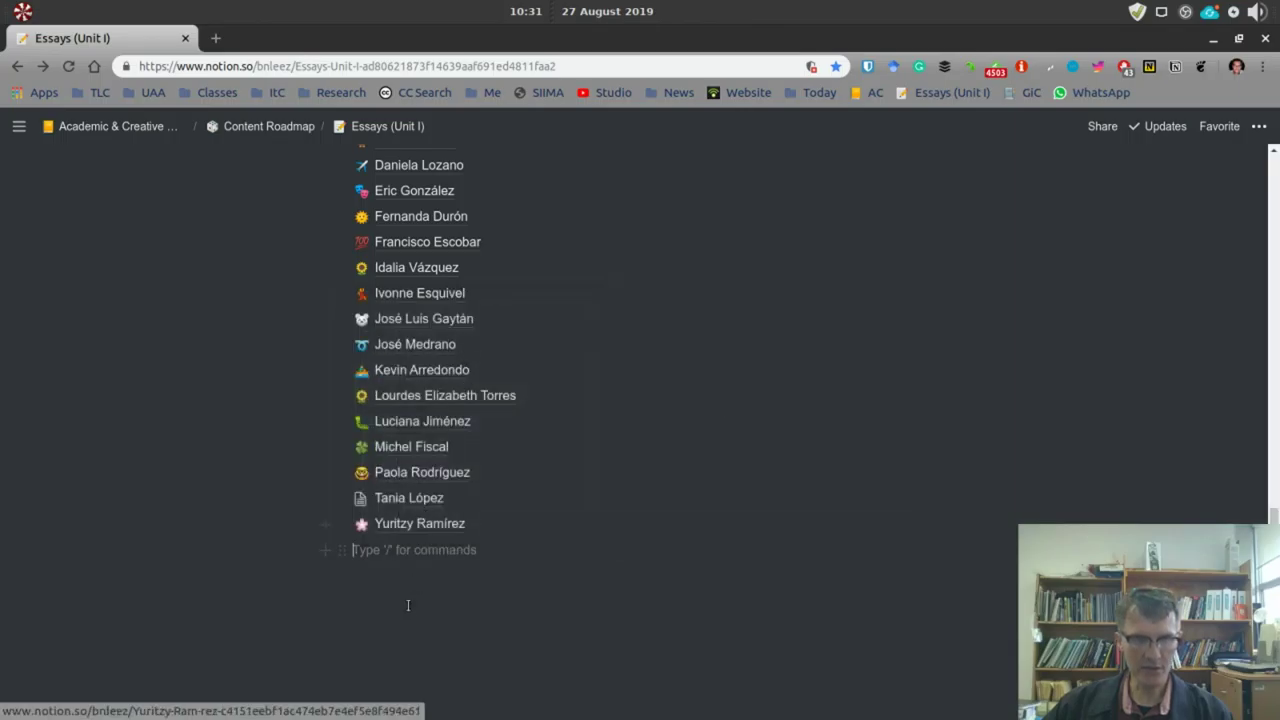
pyautogui.write('asdfasdfasdfasdfa')
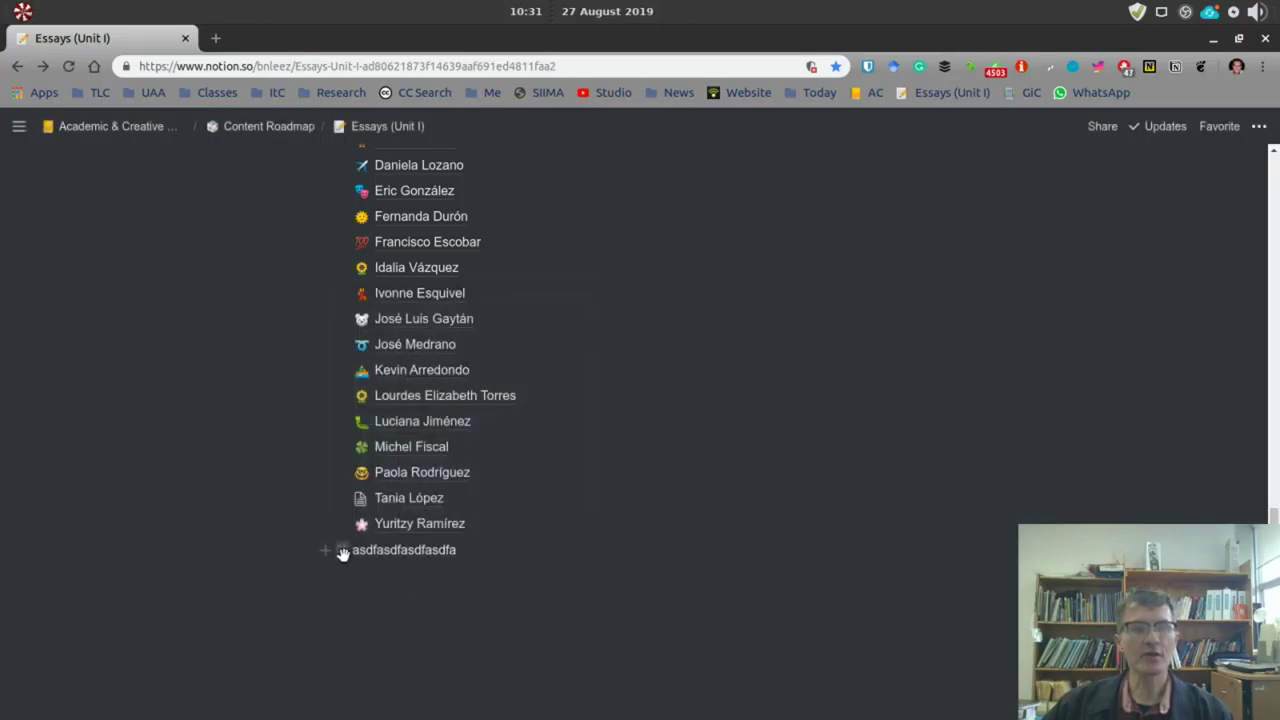
# - Add a second text line 'sadfasdfsadfsadasdfsdfa' with an empty block beneath it
pyautogui.click(344, 549)
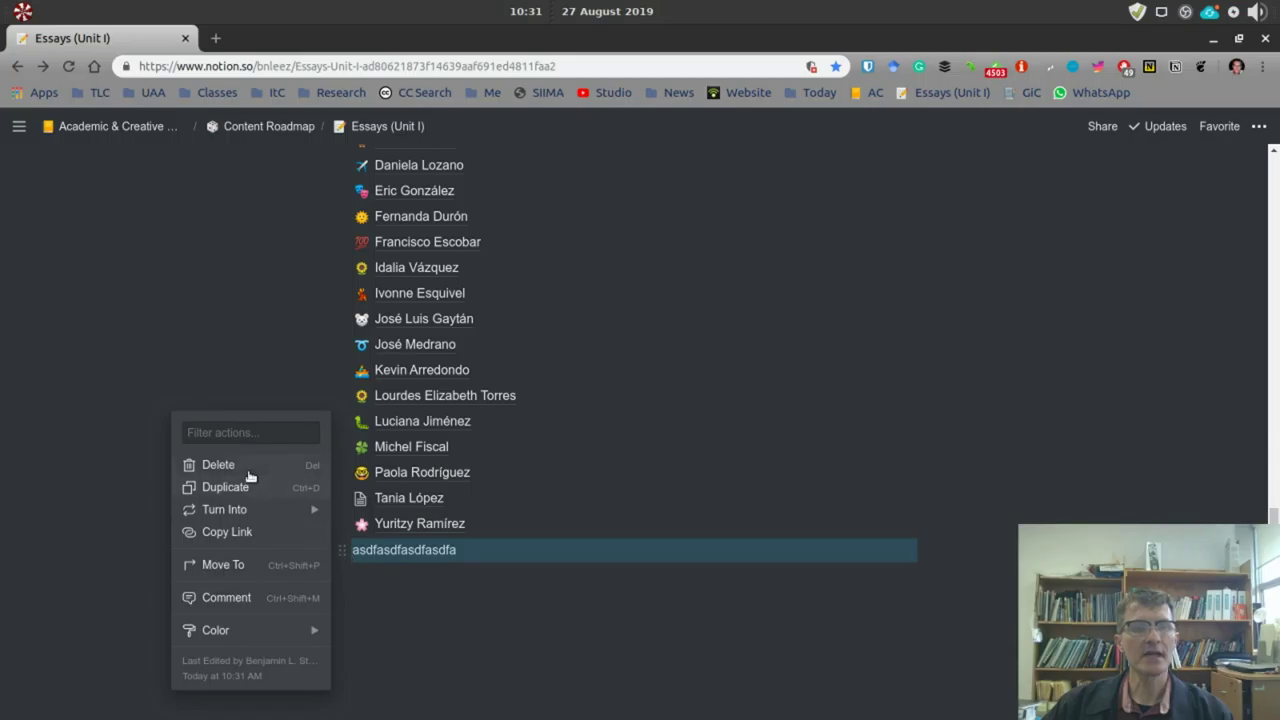
pyautogui.press('Escape')
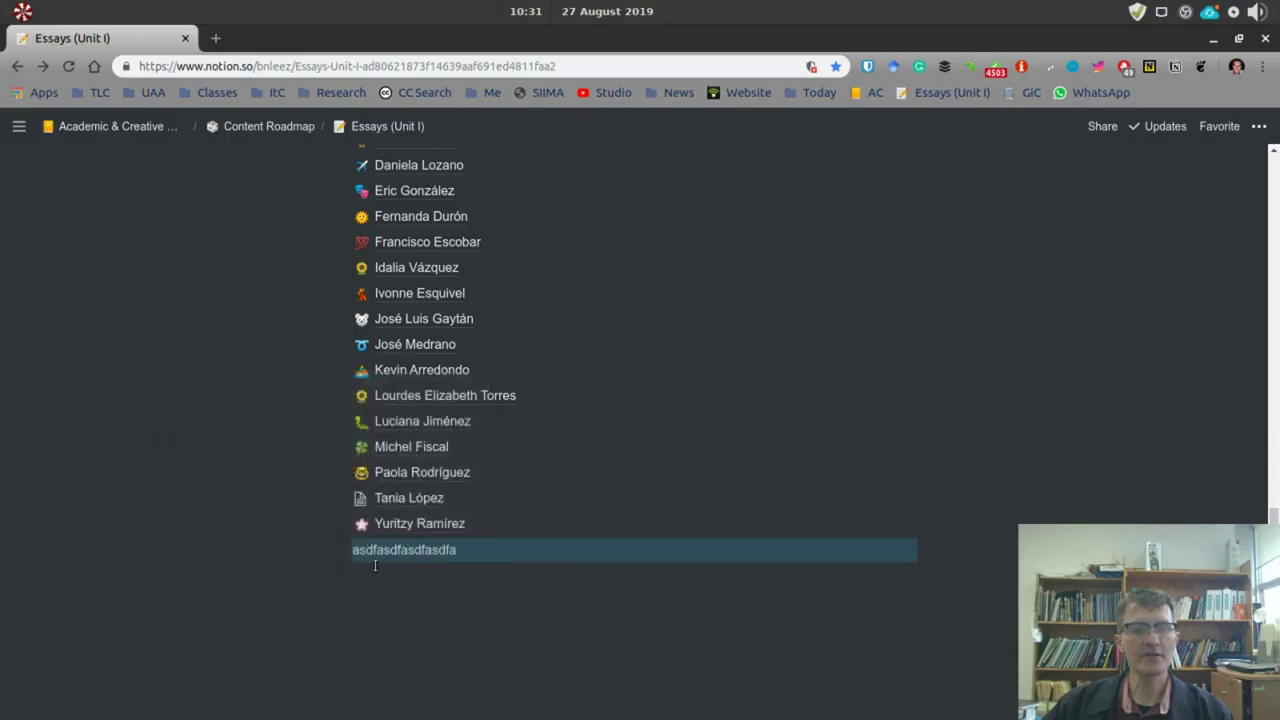
pyautogui.click(344, 549)
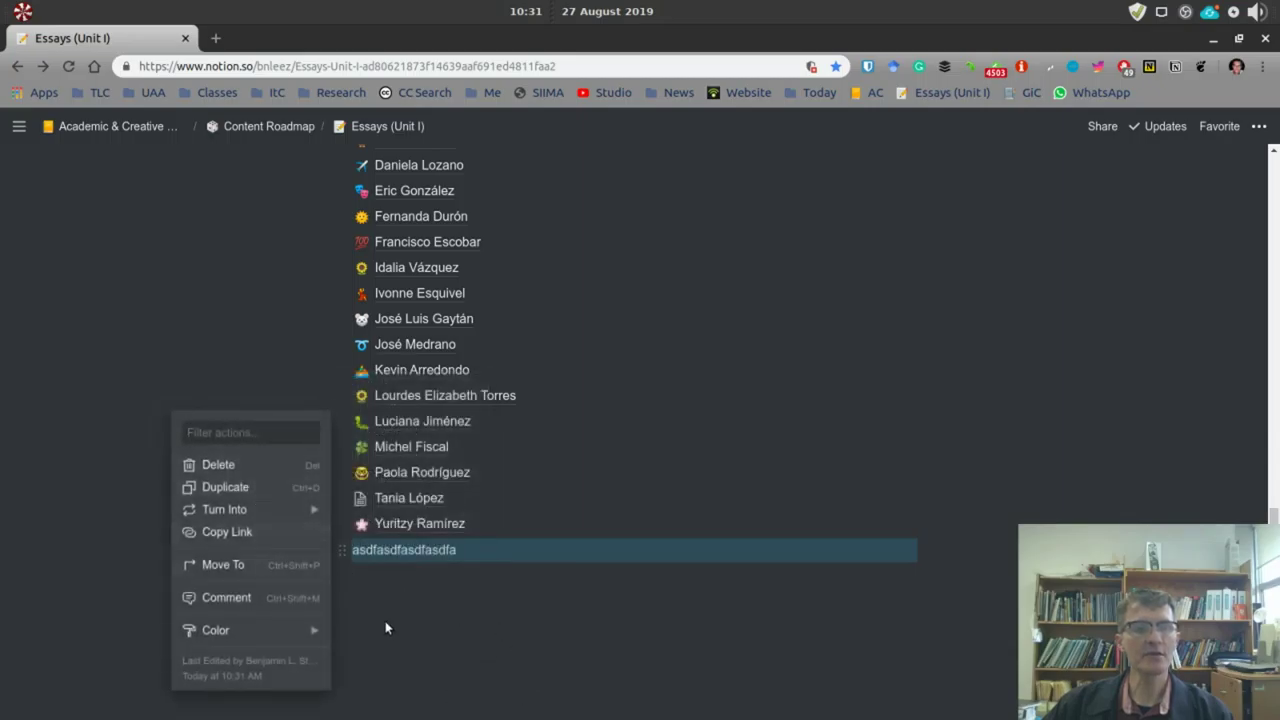
pyautogui.click(329, 551)
pyautogui.click(329, 551)
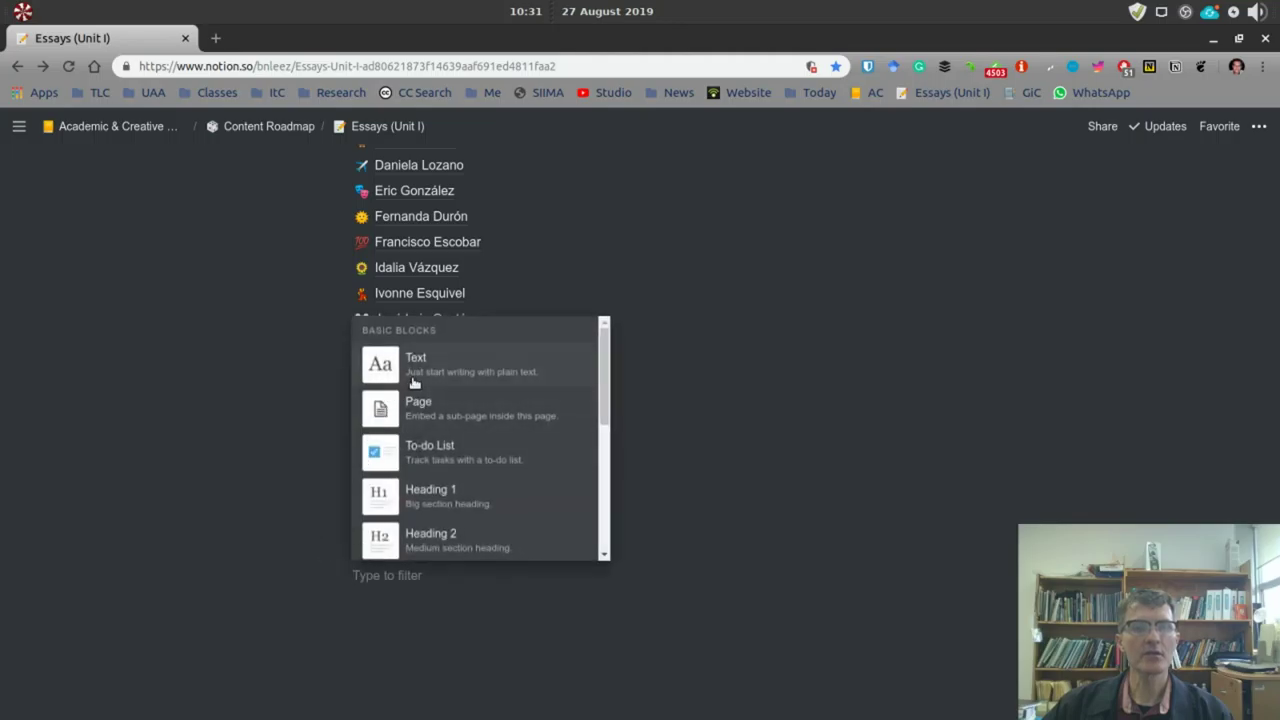
pyautogui.click(371, 372)
pyautogui.write('sadfasdfsadfsadasdfsdfa')
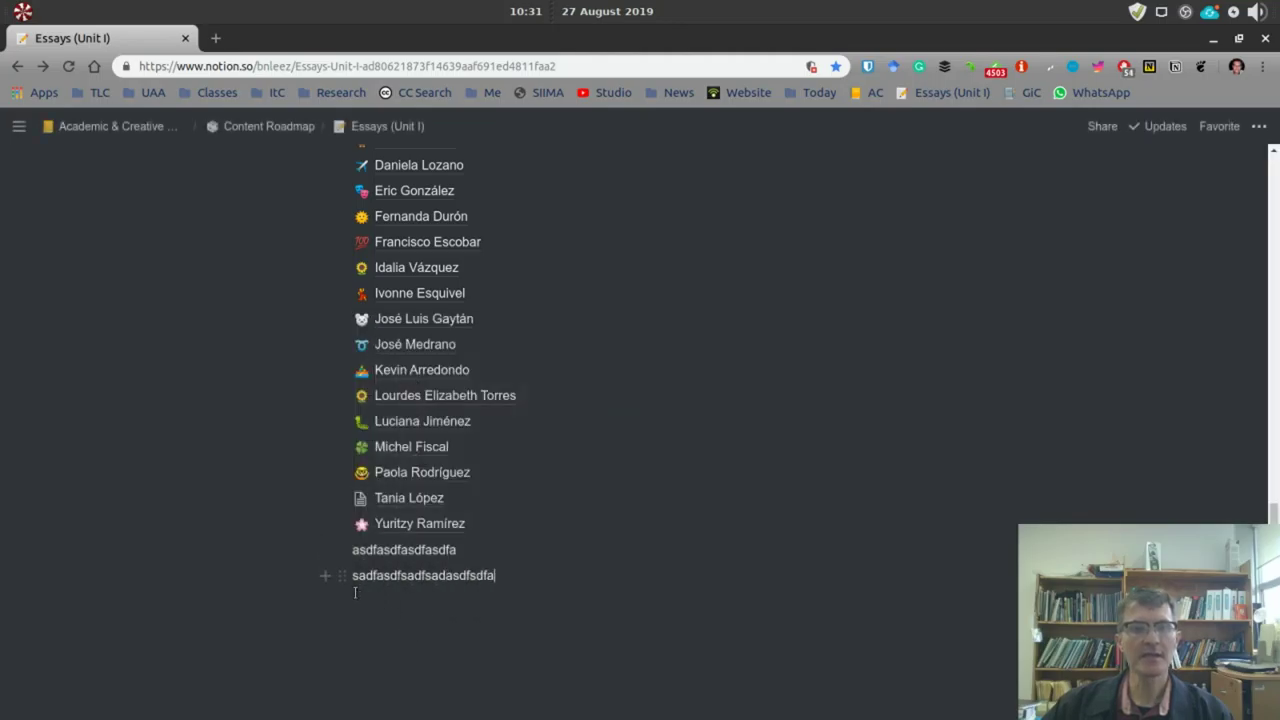
pyautogui.press('Return')
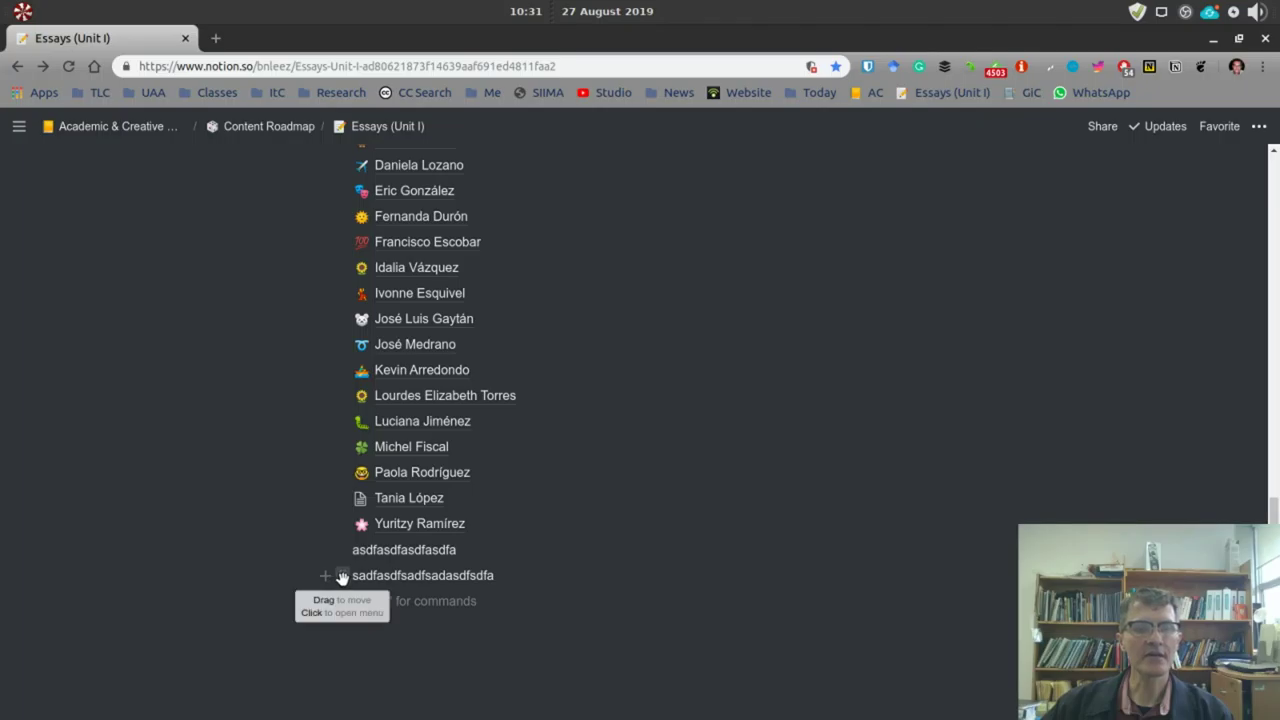
# - Reposition the 'sadfasdfsadfsadasdfsdfa' block by its handle, then delete it from its block menu
pyautogui.moveTo(338, 577); pyautogui.dragTo(354, 600)
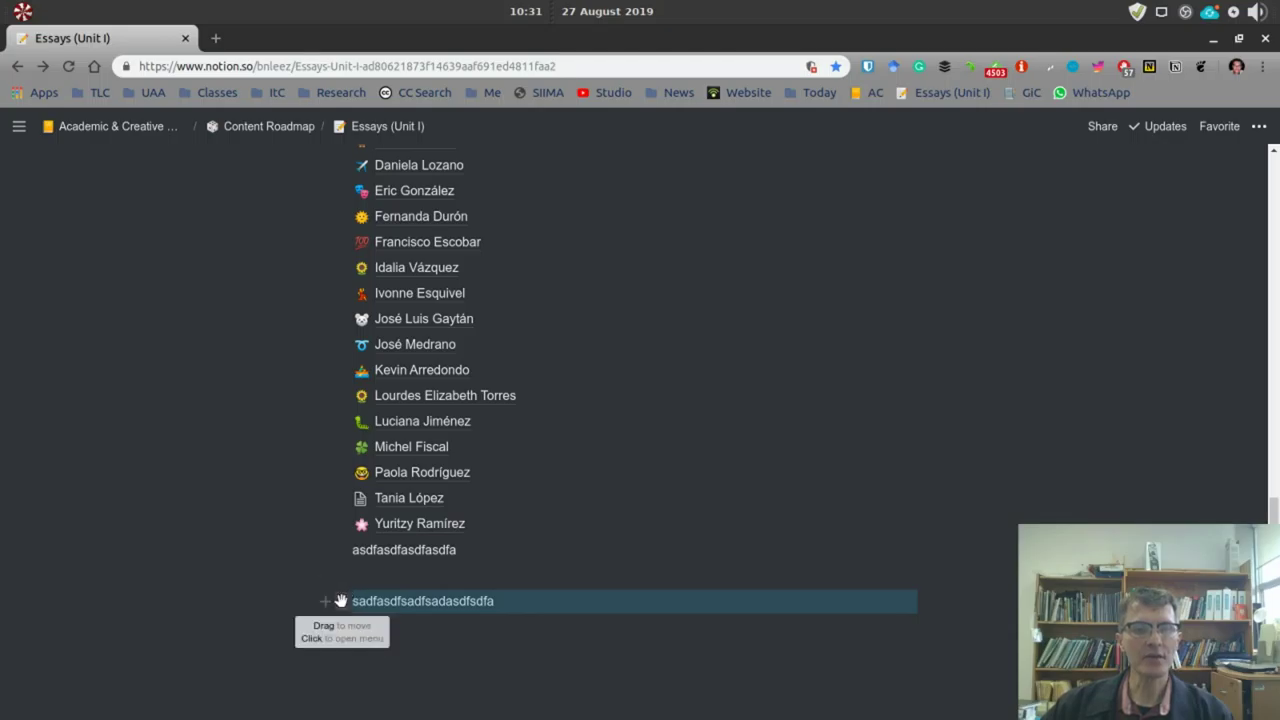
pyautogui.moveTo(341, 601)
pyautogui.mouseDown()
pyautogui.moveTo(344, 557)
pyautogui.moveTo(349, 603)
pyautogui.moveTo(356, 584)
pyautogui.moveTo(360, 601)
pyautogui.mouseUp()
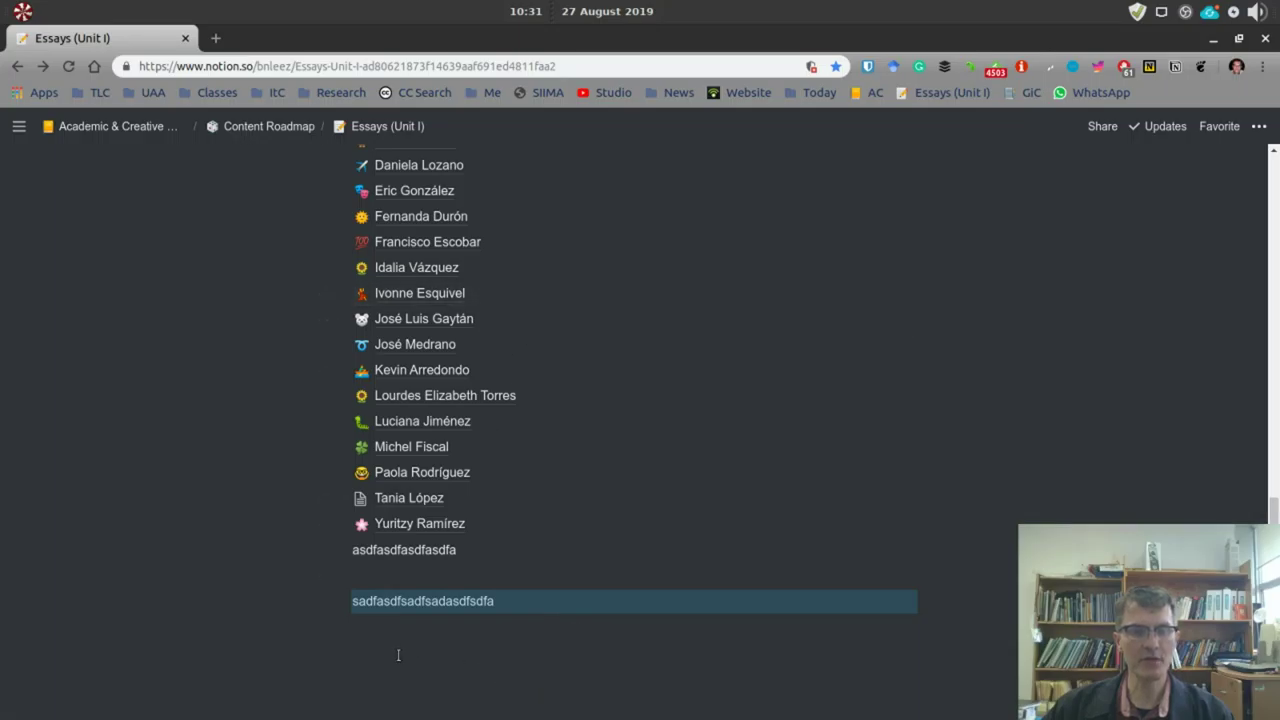
pyautogui.moveTo(343, 601)
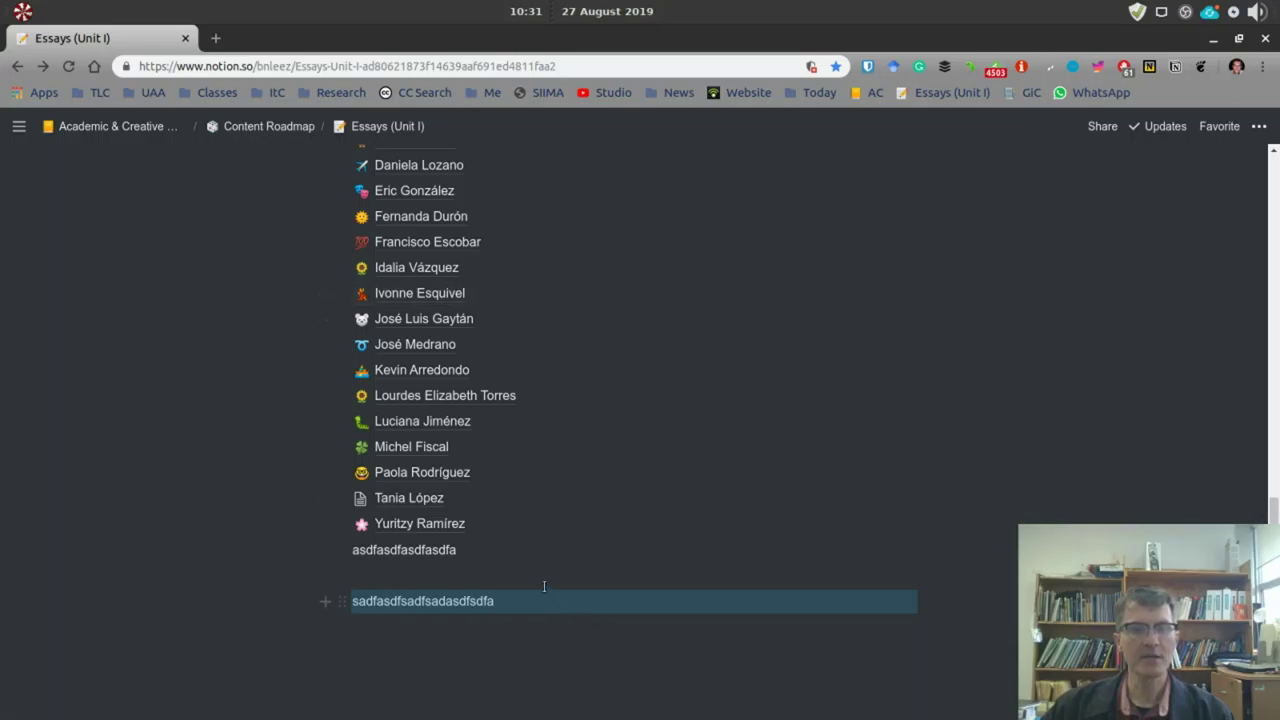
pyautogui.click(343, 601)
pyautogui.click(238, 490)
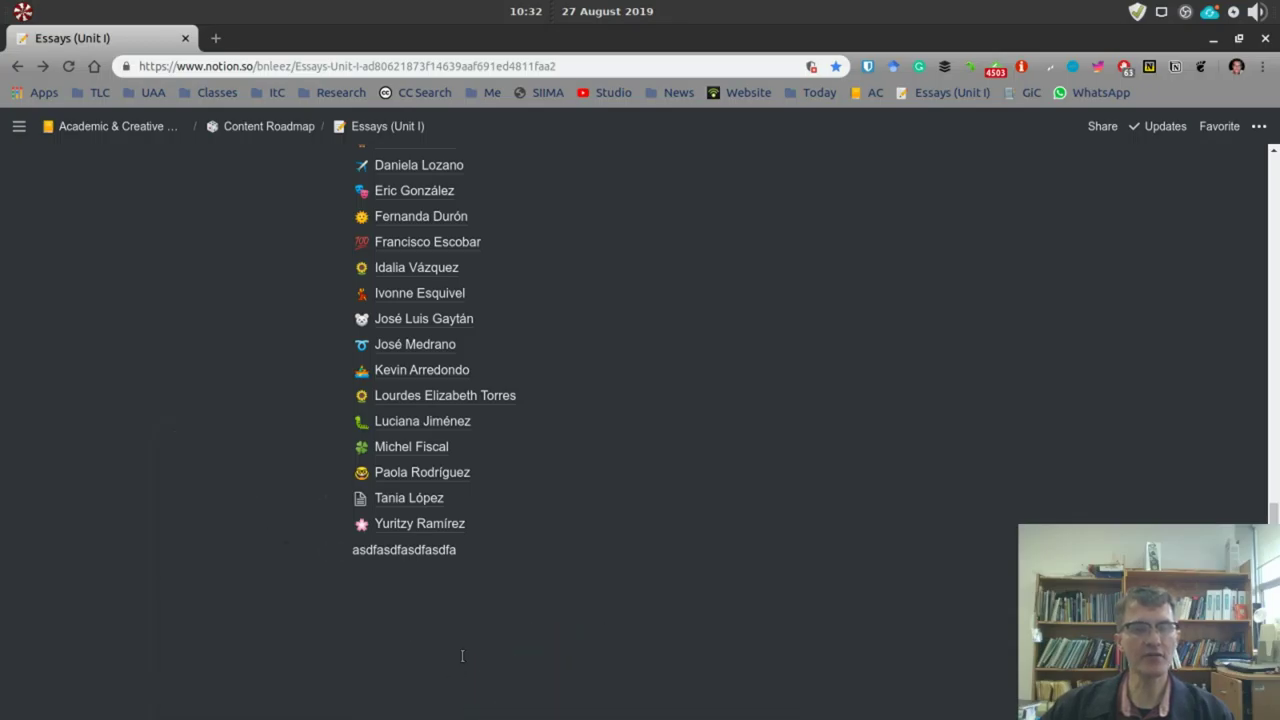
pyautogui.scroll(3, 651, 614)
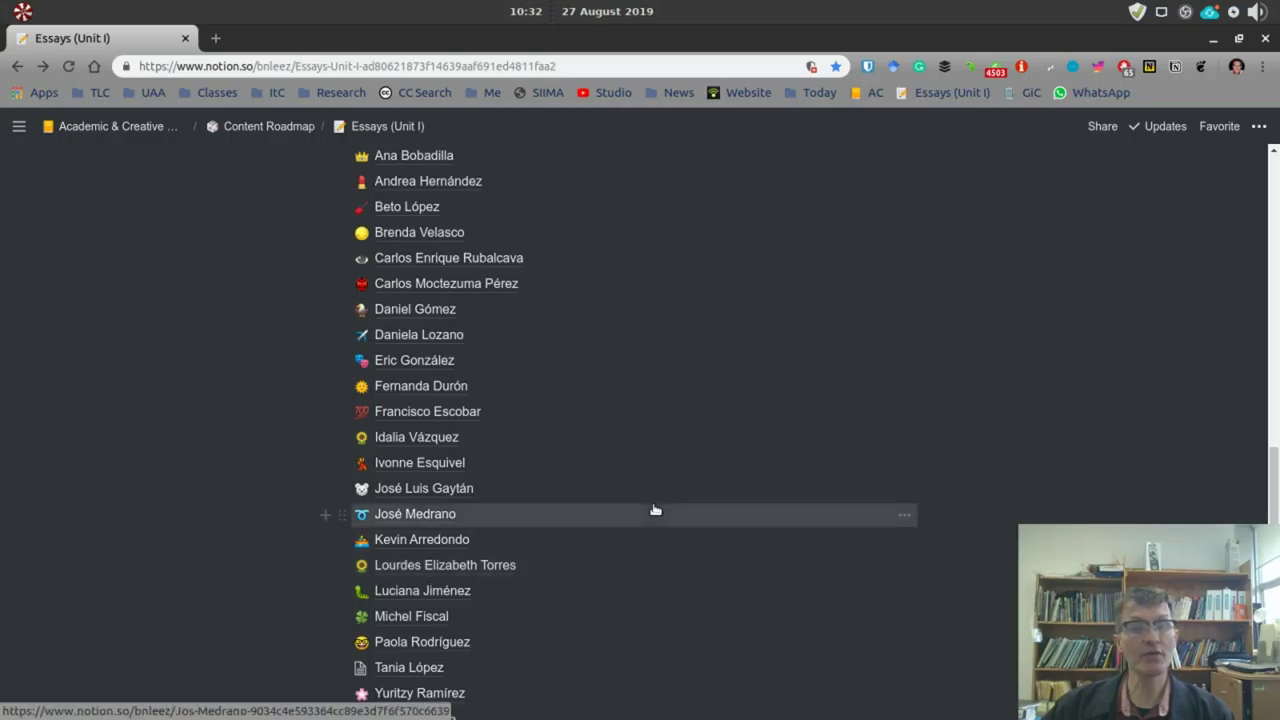
pyautogui.scroll(9, 654, 510)
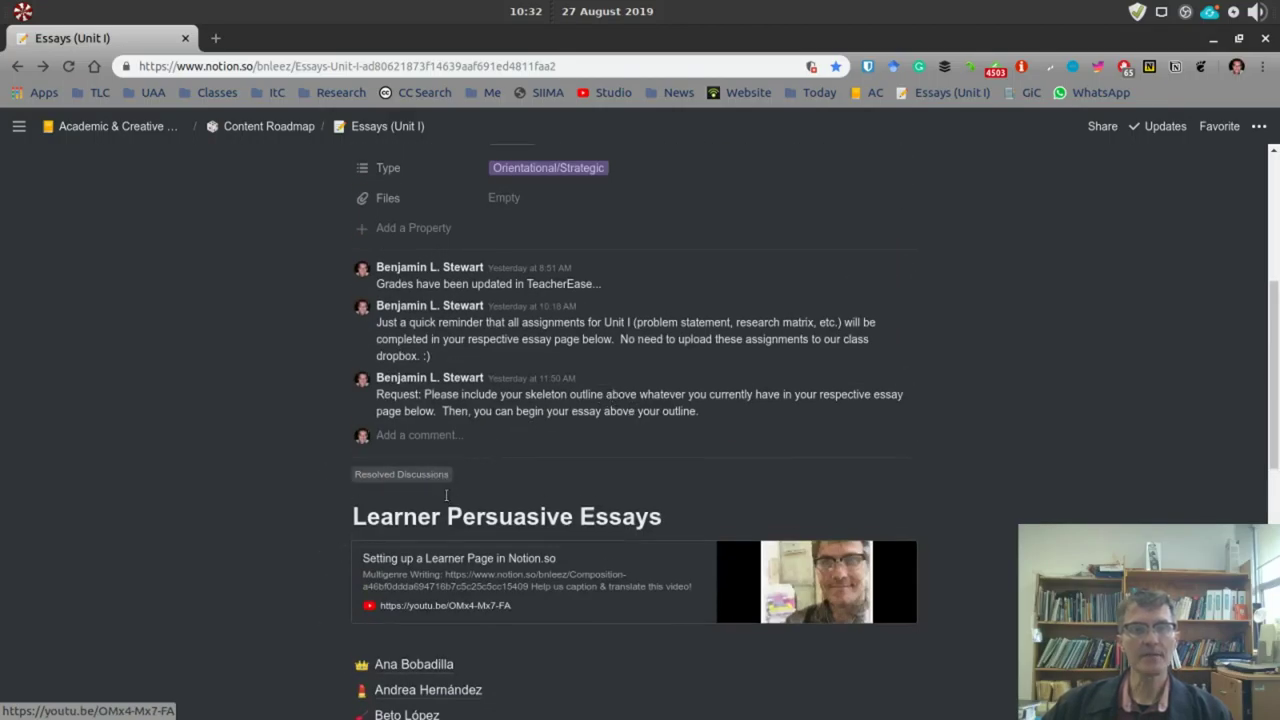
pyautogui.click(450, 436)
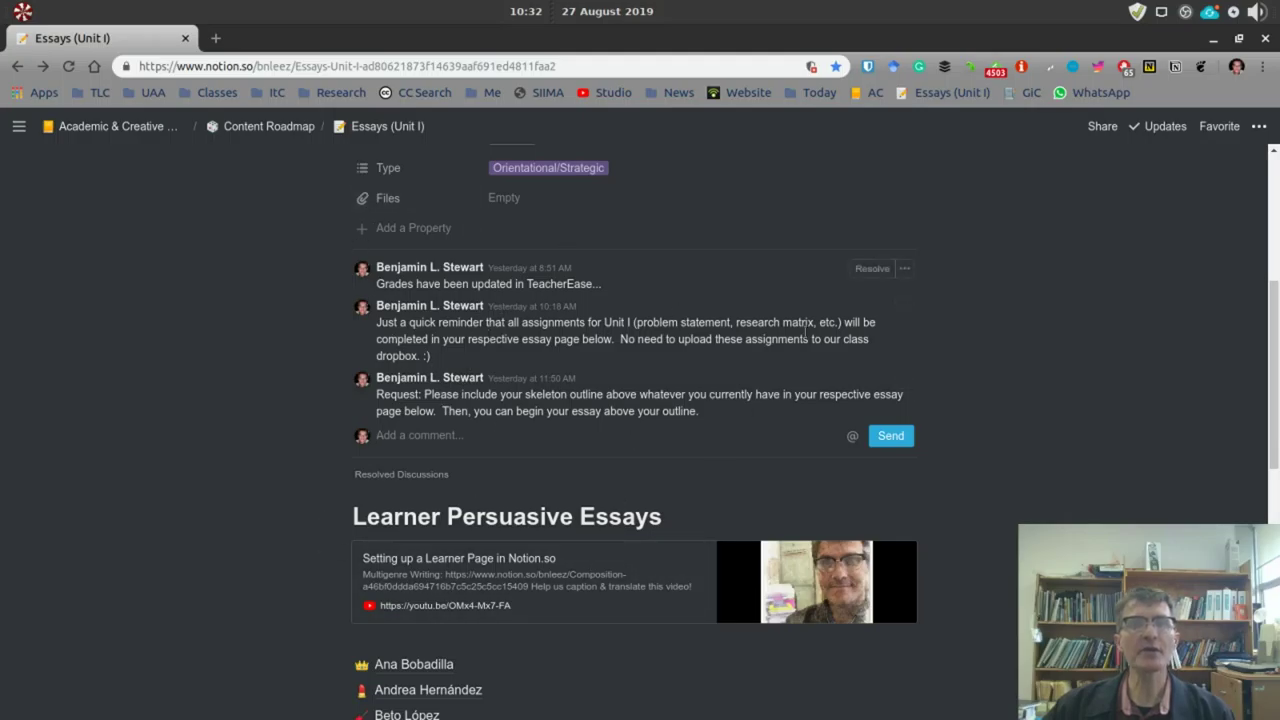
pyautogui.scroll(2, 544, 168)
pyautogui.scroll(2, 544, 168)
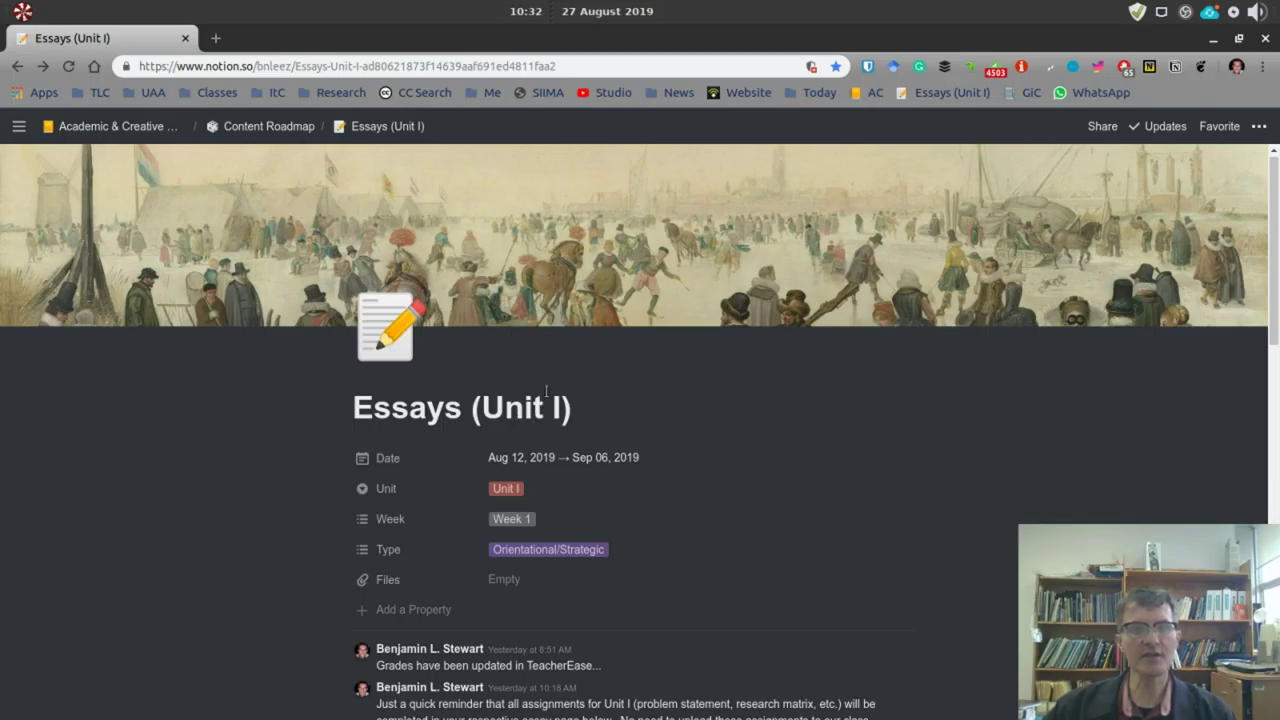
pyautogui.scroll(-3, 535, 351)
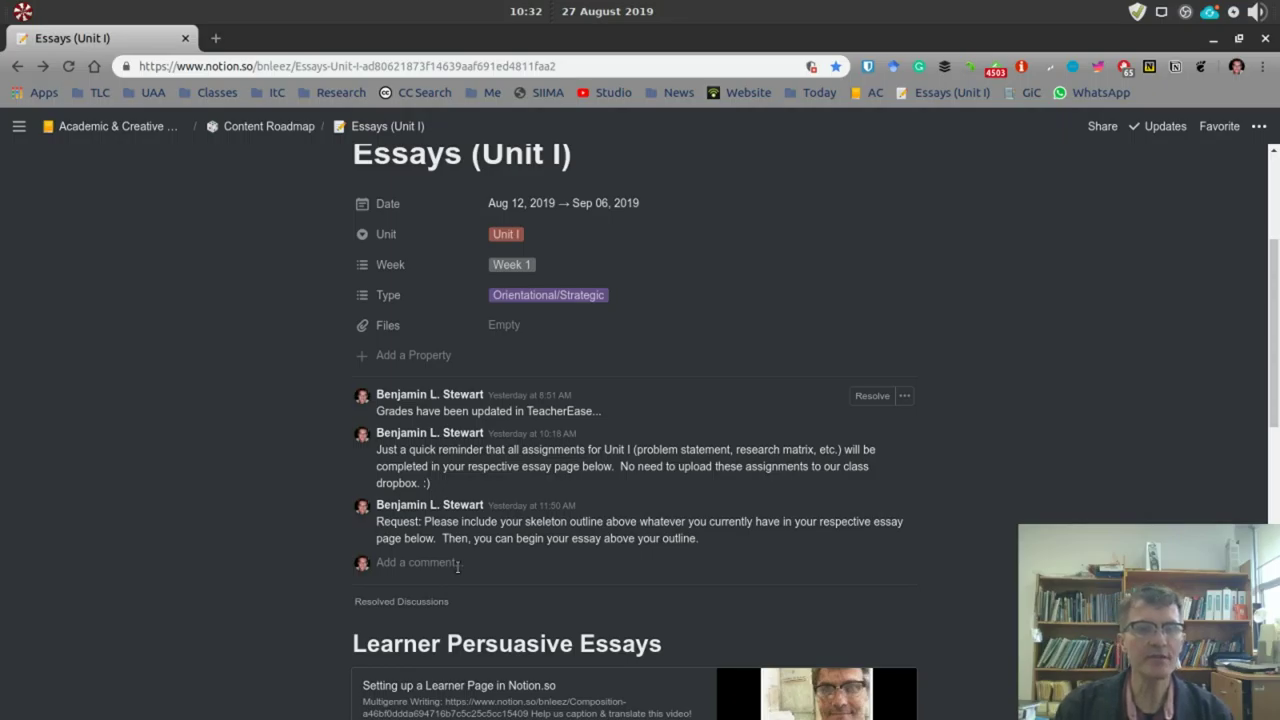
pyautogui.click(475, 566)
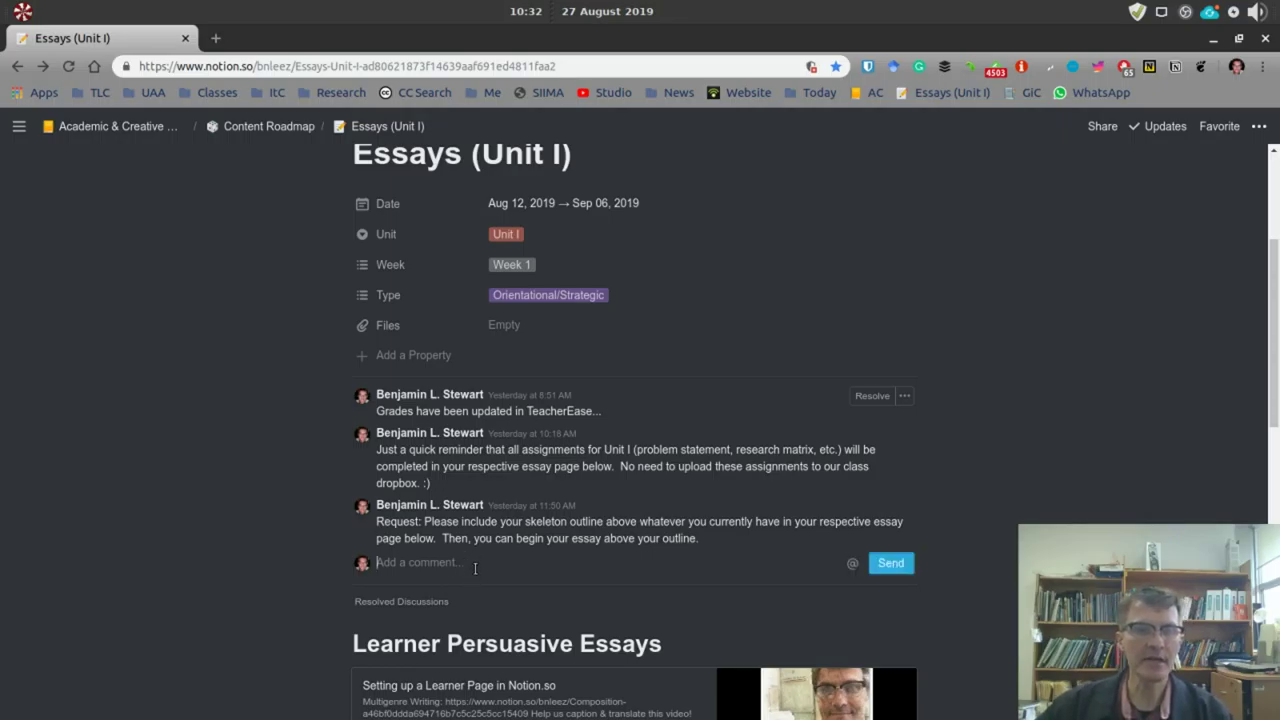
pyautogui.write('@ben')
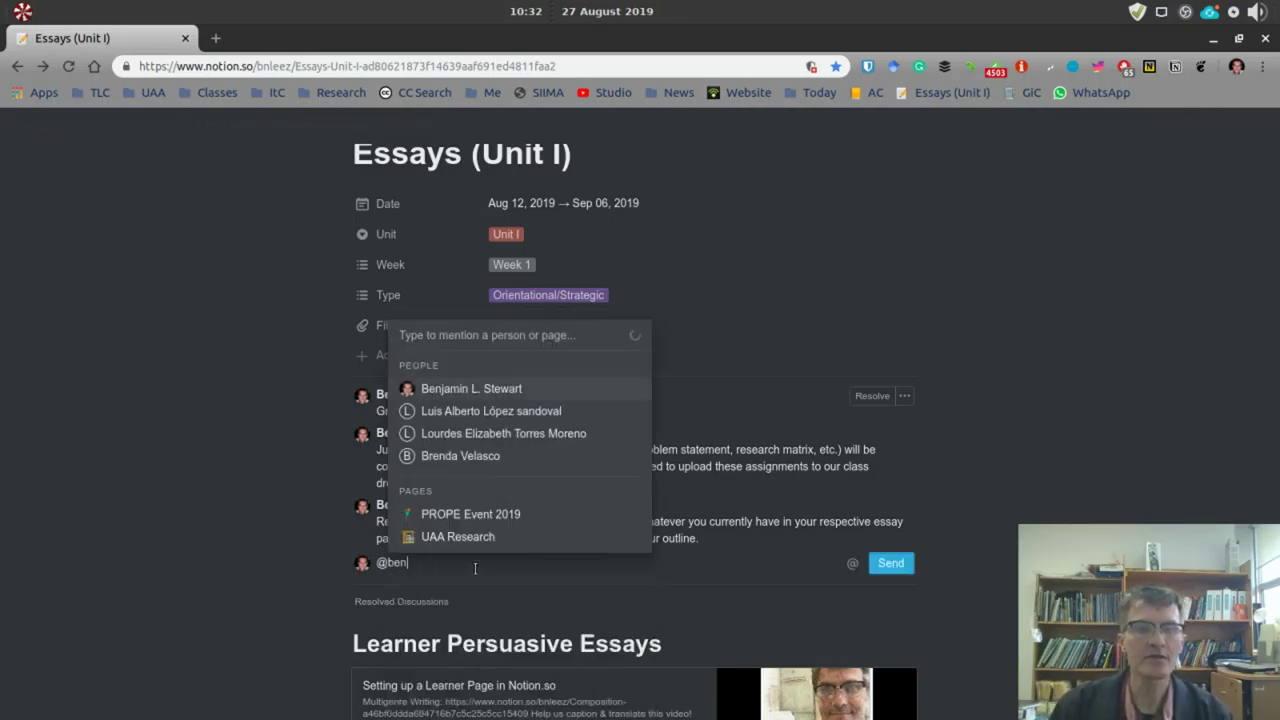
pyautogui.click(498, 388)
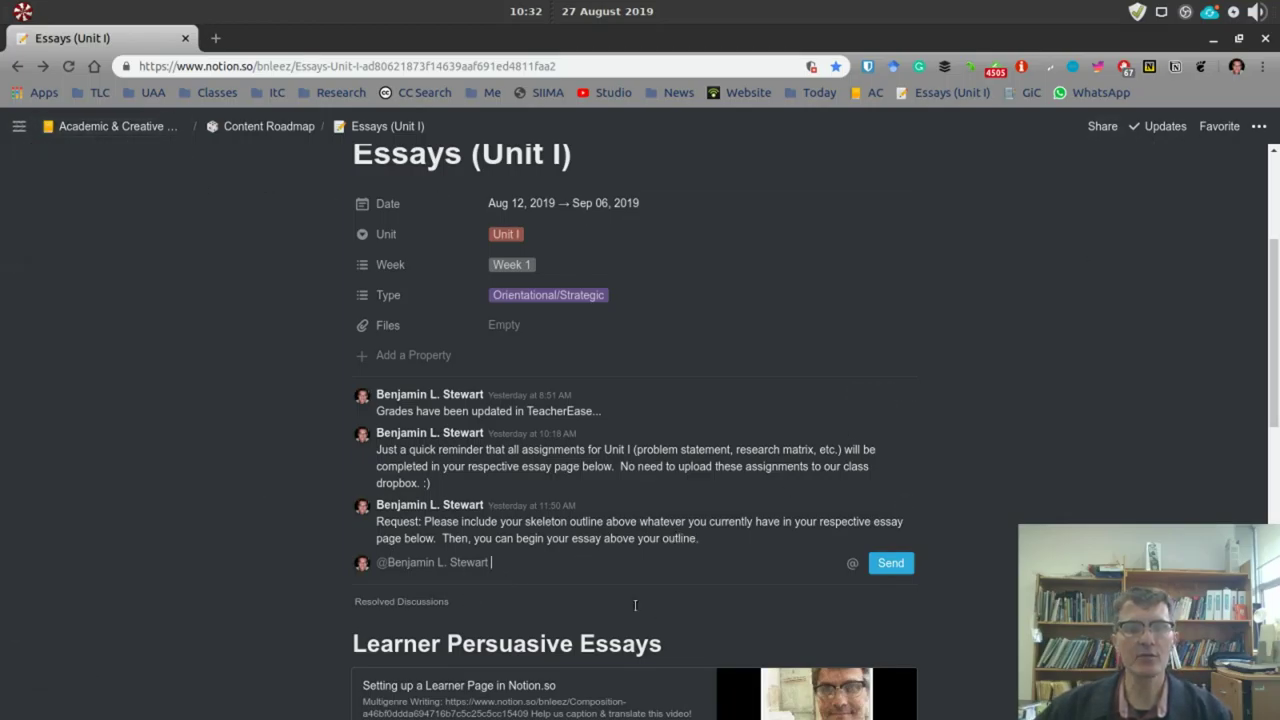
pyautogui.press('BackSpace')
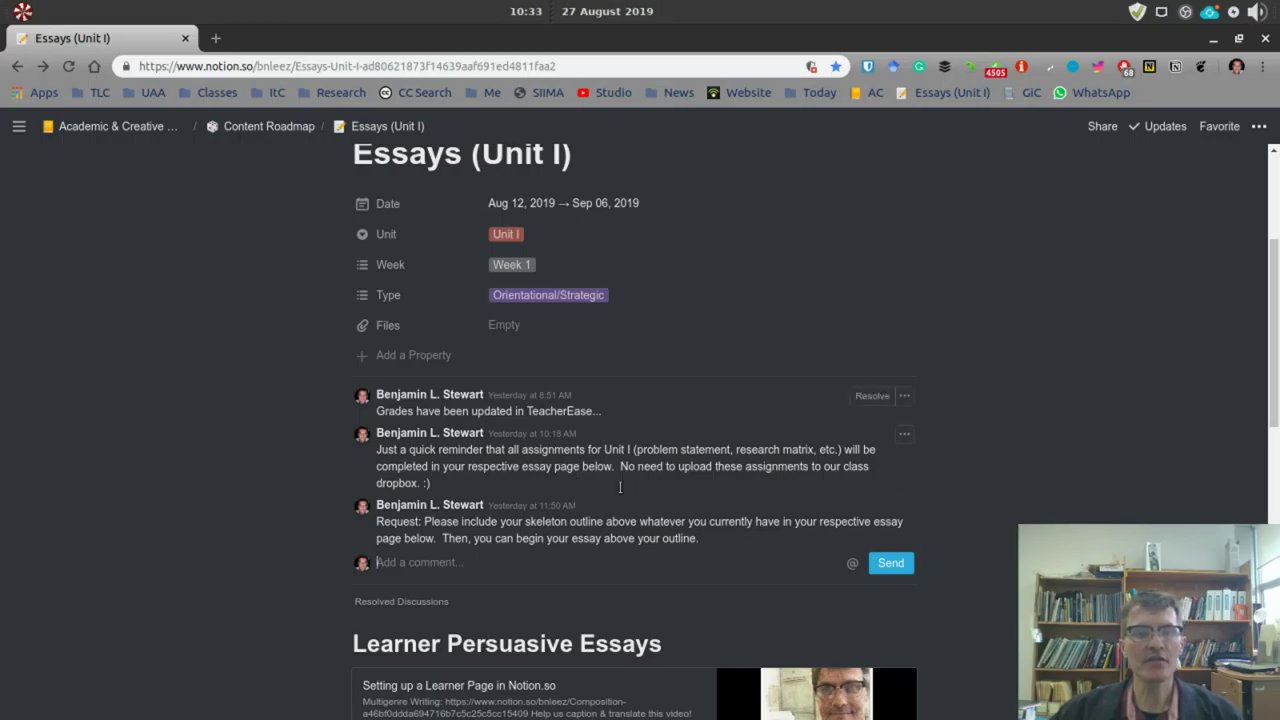
pyautogui.scroll(-5, 620, 487)
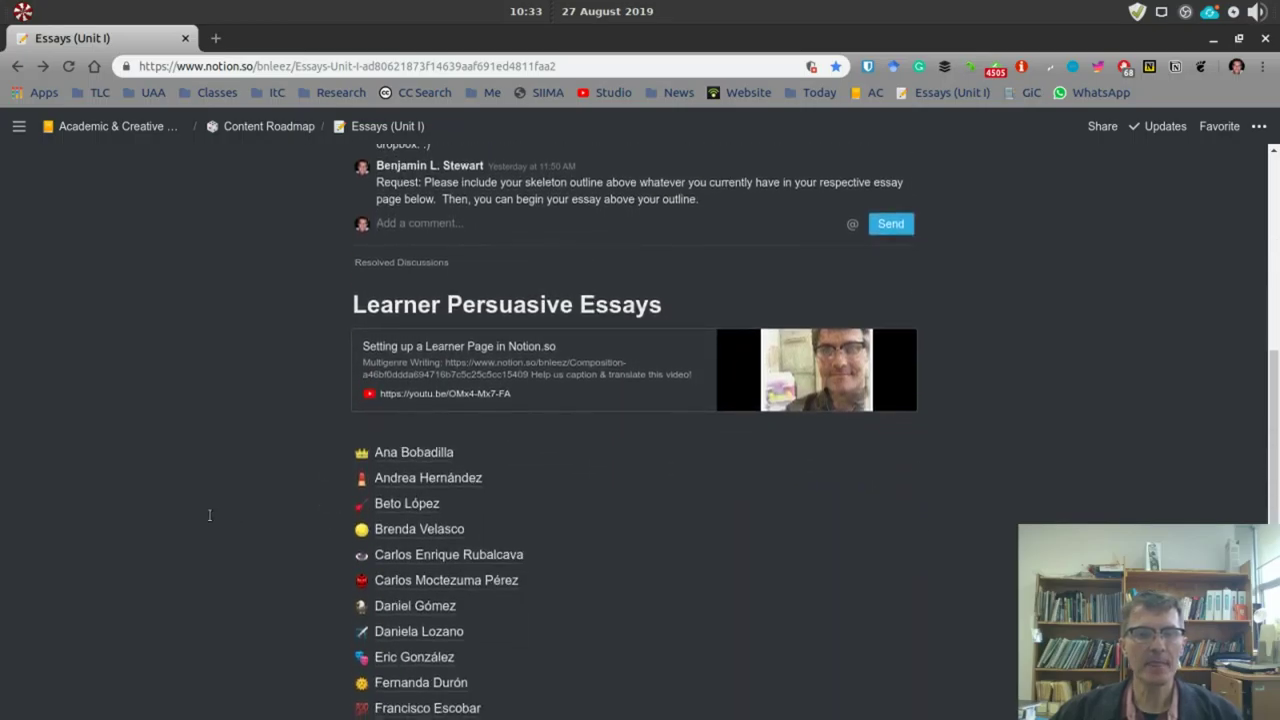